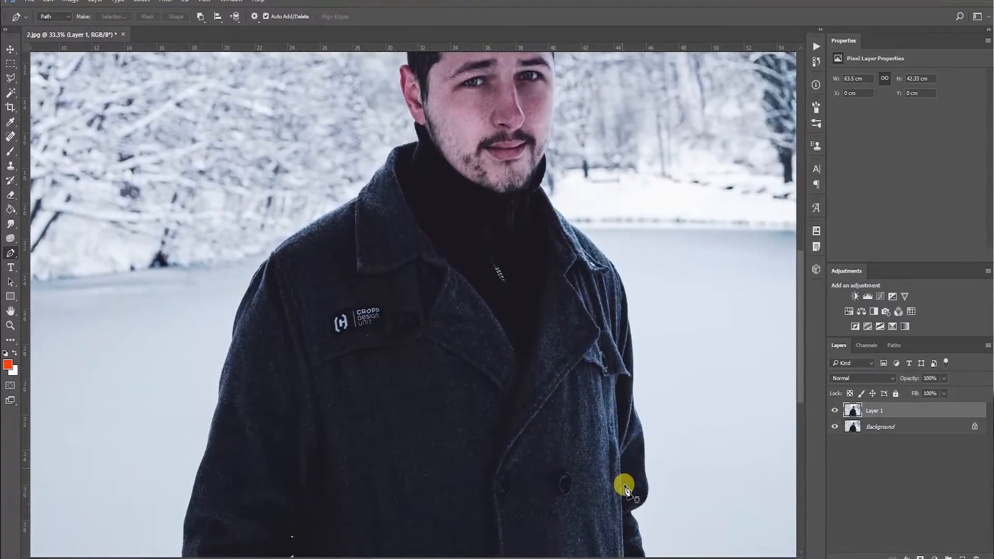
- Trace the man's outline with a Pen tool path along his sleeve, shoulder, collar and head
{"action": "scroll", "coordinate": [625, 489], "scroll_direction": "down", "scroll_amount": 3}
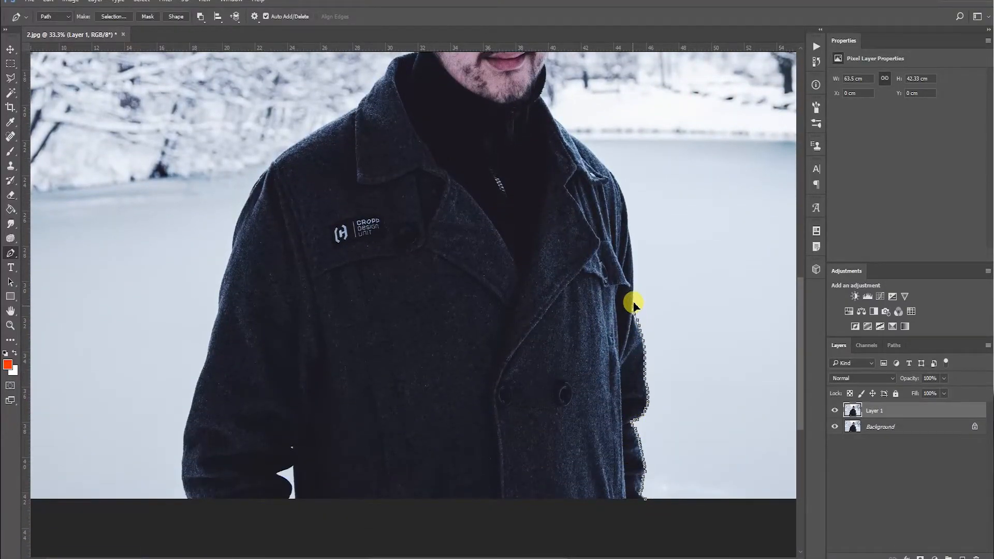
{"action": "scroll", "coordinate": [632, 227], "scroll_direction": "up", "scroll_amount": 2}
{"action": "scroll", "coordinate": [647, 280], "scroll_direction": "up", "scroll_amount": 3}
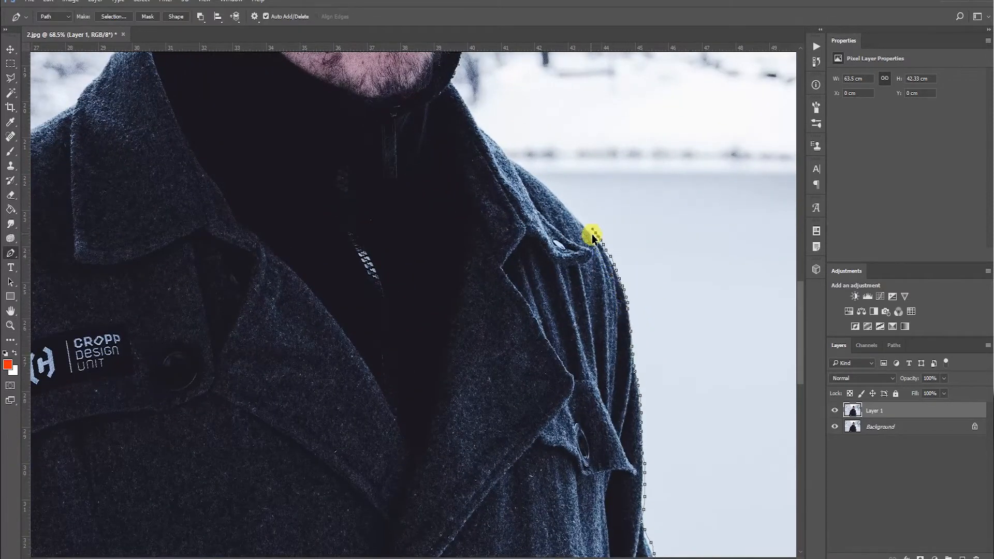
{"action": "left_click_drag", "start_coordinate": [482, 133], "coordinate": [479, 372]}
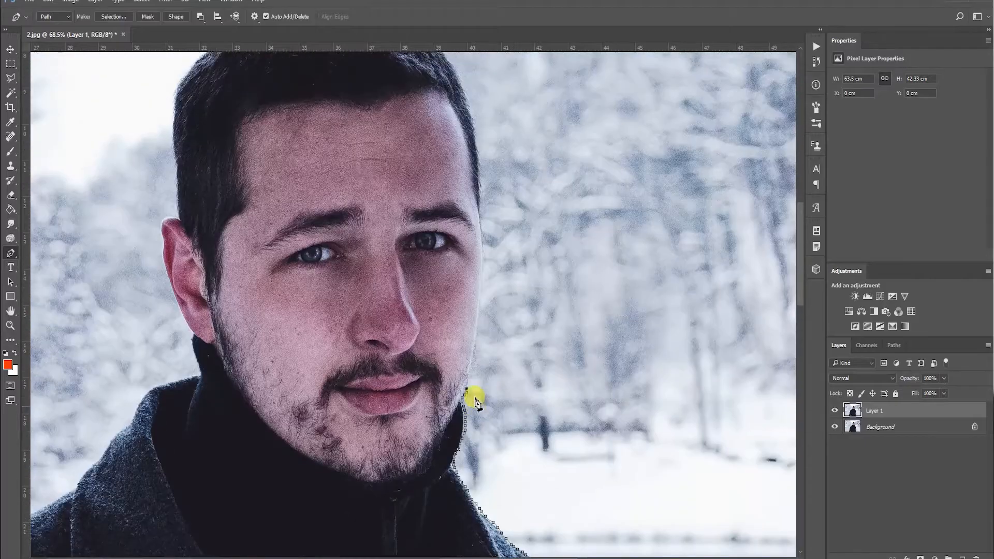
{"action": "left_click_drag", "start_coordinate": [473, 399], "coordinate": [470, 483]}
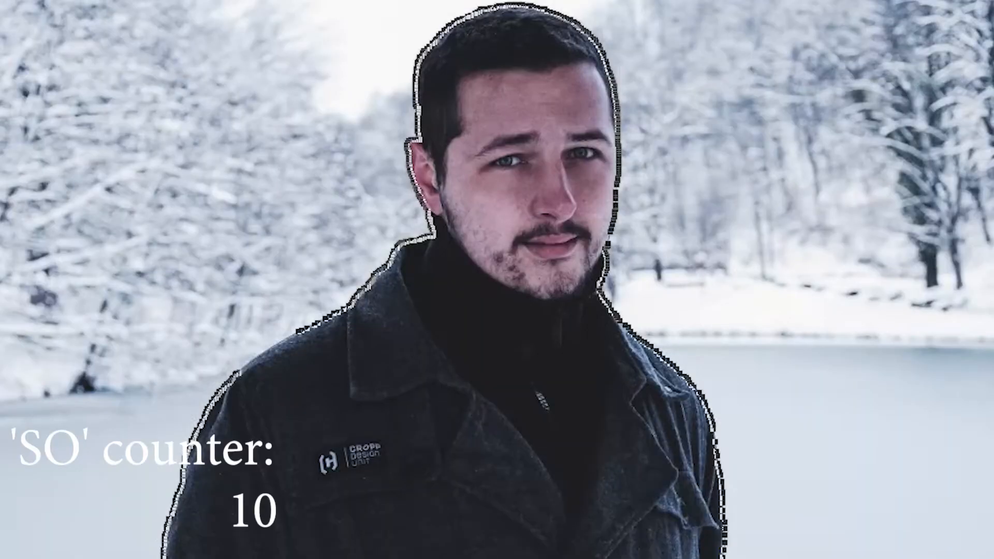
- Convert the path around the man to a selection and cut him out of Layer 1 onto his own layer
{"action": "right_click", "coordinate": [482, 136]}
{"action": "left_click", "coordinate": [755, 130]}
{"action": "left_click", "coordinate": [724, 57]}
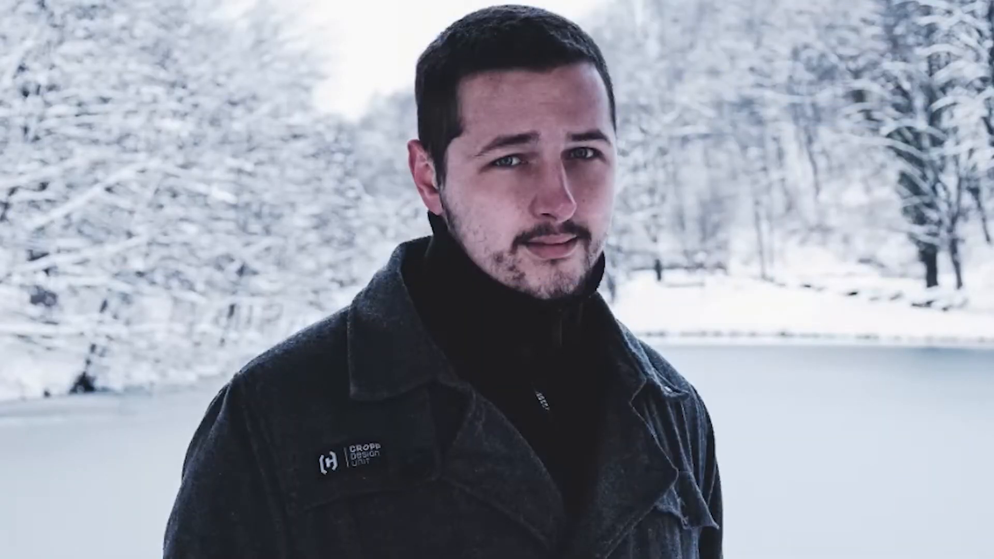
{"action": "mouse_move", "coordinate": [568, 558]}
{"action": "left_mouse_down"}
{"action": "mouse_move", "coordinate": [568, 522]}
{"action": "mouse_move", "coordinate": [567, 558]}
{"action": "left_mouse_up"}
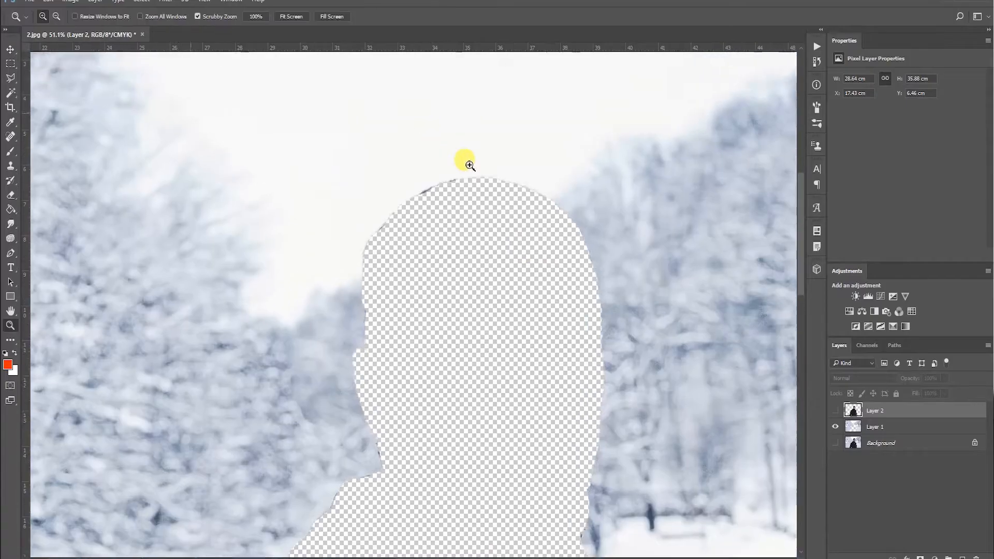
- Clone the white sky over the upper part of the head-shaped hole in Layer 1 using a size 300 brush
{"action": "key", "text": "s"}
{"action": "left_click", "coordinate": [211, 233]}
{"action": "left_click", "coordinate": [499, 224]}
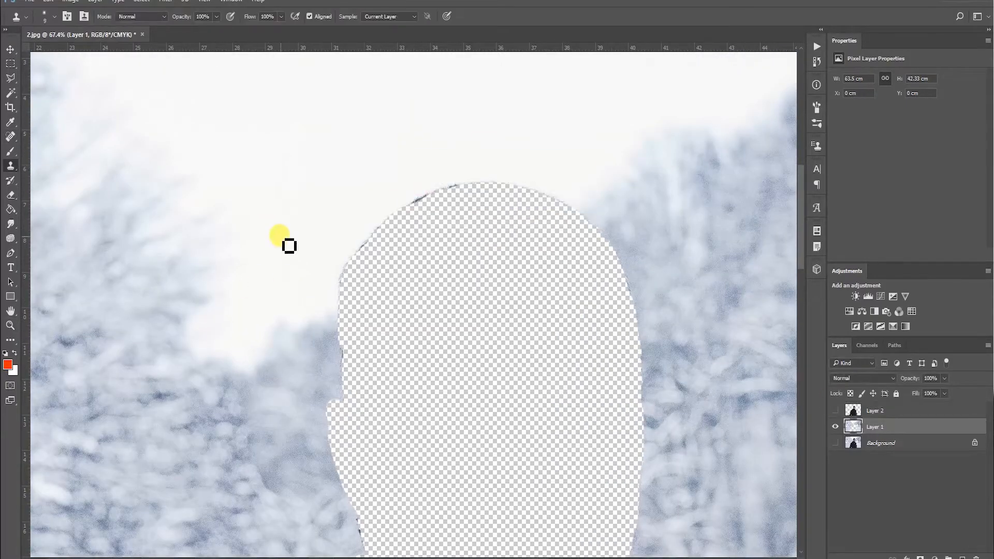
{"action": "left_click", "coordinate": [544, 158], "text": "alt"}
{"action": "mouse_move", "coordinate": [528, 215]}
{"action": "left_mouse_down"}
{"action": "mouse_move", "coordinate": [342, 137]}
{"action": "mouse_move", "coordinate": [539, 244]}
{"action": "left_mouse_up"}
{"action": "left_click", "coordinate": [304, 202], "text": "alt"}
{"action": "left_click_drag", "start_coordinate": [362, 311], "coordinate": [527, 217]}
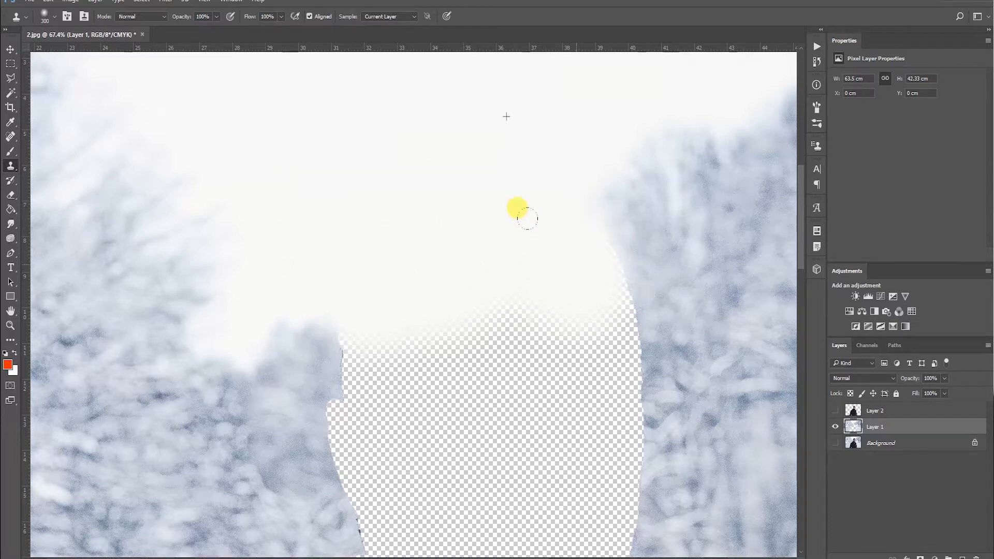
- Clone the snowy trees from both sides over the lower head and neck area of the hole in Layer 1
{"action": "left_click", "coordinate": [765, 136], "text": "alt"}
{"action": "left_click", "coordinate": [604, 220]}
{"action": "mouse_move", "coordinate": [575, 244]}
{"action": "left_mouse_down"}
{"action": "mouse_move", "coordinate": [450, 269]}
{"action": "mouse_move", "coordinate": [402, 306]}
{"action": "left_mouse_up"}
{"action": "left_click", "coordinate": [723, 160], "text": "alt"}
{"action": "left_click", "coordinate": [741, 179], "text": "alt"}
{"action": "left_click_drag", "start_coordinate": [475, 290], "coordinate": [353, 284]}
{"action": "scroll", "coordinate": [354, 284], "scroll_direction": "down", "scroll_amount": 3}
{"action": "left_click", "coordinate": [759, 111], "text": "alt"}
{"action": "mouse_move", "coordinate": [622, 156]}
{"action": "left_mouse_down"}
{"action": "mouse_move", "coordinate": [576, 212]}
{"action": "mouse_move", "coordinate": [577, 445]}
{"action": "mouse_move", "coordinate": [590, 497]}
{"action": "left_mouse_up"}
{"action": "left_click", "coordinate": [138, 333], "text": "alt"}
{"action": "mouse_move", "coordinate": [211, 246]}
{"action": "left_mouse_down"}
{"action": "mouse_move", "coordinate": [317, 282]}
{"action": "mouse_move", "coordinate": [375, 349]}
{"action": "mouse_move", "coordinate": [439, 235]}
{"action": "mouse_move", "coordinate": [402, 305]}
{"action": "mouse_move", "coordinate": [504, 378]}
{"action": "left_mouse_up"}
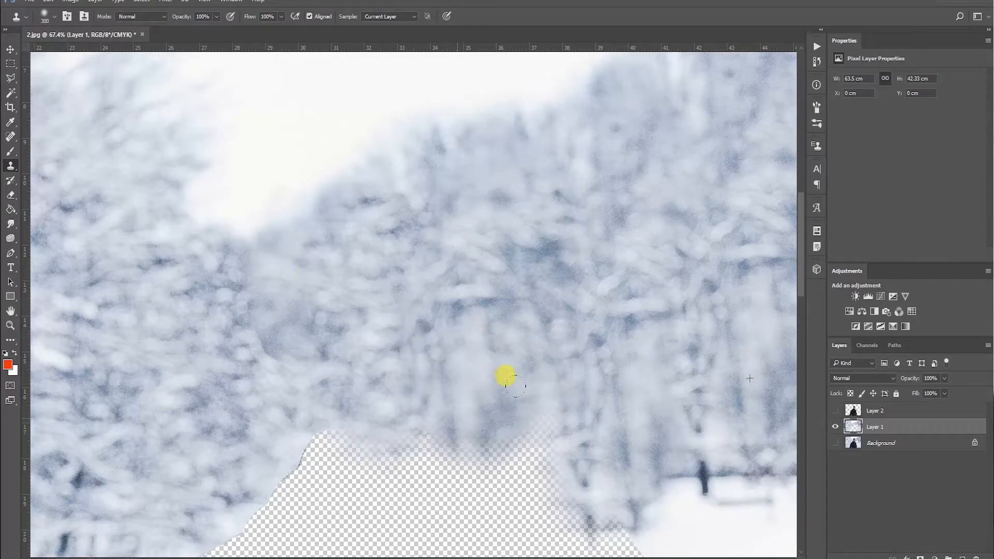
- Clone the frozen lake and snowy shoreline over the remaining body-shaped hole in Layer 1
{"action": "scroll", "coordinate": [495, 452], "scroll_direction": "down", "scroll_amount": 5}
{"action": "scroll", "coordinate": [495, 452], "scroll_direction": "down", "scroll_amount": 4}
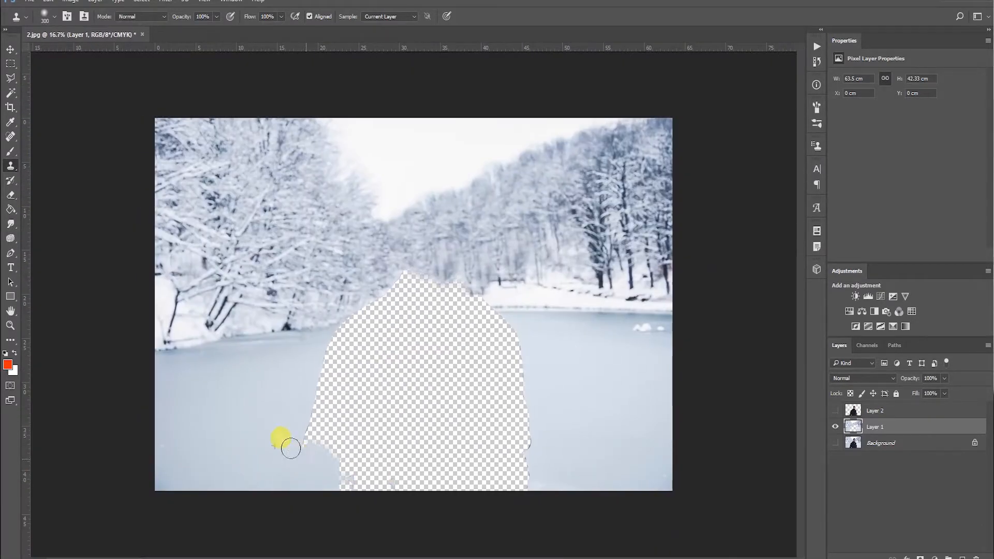
{"action": "mouse_move", "coordinate": [364, 368]}
{"action": "left_mouse_down"}
{"action": "mouse_move", "coordinate": [490, 455]}
{"action": "mouse_move", "coordinate": [408, 484]}
{"action": "mouse_move", "coordinate": [610, 427]}
{"action": "mouse_move", "coordinate": [503, 419]}
{"action": "mouse_move", "coordinate": [513, 368]}
{"action": "mouse_move", "coordinate": [557, 325]}
{"action": "mouse_move", "coordinate": [503, 328]}
{"action": "mouse_move", "coordinate": [535, 330]}
{"action": "mouse_move", "coordinate": [506, 401]}
{"action": "mouse_move", "coordinate": [603, 394]}
{"action": "mouse_move", "coordinate": [505, 428]}
{"action": "mouse_move", "coordinate": [492, 461]}
{"action": "left_mouse_up"}
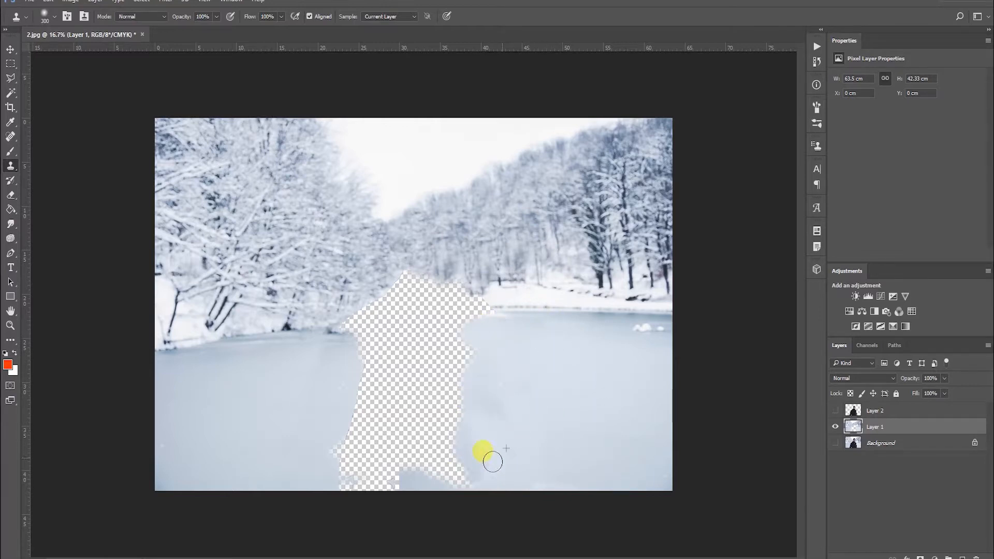
{"action": "mouse_move", "coordinate": [376, 483]}
{"action": "left_mouse_down"}
{"action": "mouse_move", "coordinate": [390, 465]}
{"action": "mouse_move", "coordinate": [440, 446]}
{"action": "mouse_move", "coordinate": [356, 410]}
{"action": "mouse_move", "coordinate": [437, 411]}
{"action": "mouse_move", "coordinate": [408, 408]}
{"action": "mouse_move", "coordinate": [444, 373]}
{"action": "mouse_move", "coordinate": [483, 284]}
{"action": "mouse_move", "coordinate": [419, 296]}
{"action": "left_mouse_up"}
{"action": "mouse_move", "coordinate": [361, 271]}
{"action": "left_mouse_down"}
{"action": "mouse_move", "coordinate": [399, 294]}
{"action": "mouse_move", "coordinate": [550, 306]}
{"action": "mouse_move", "coordinate": [409, 308]}
{"action": "left_mouse_up"}
{"action": "left_click_drag", "start_coordinate": [341, 314], "coordinate": [394, 307]}
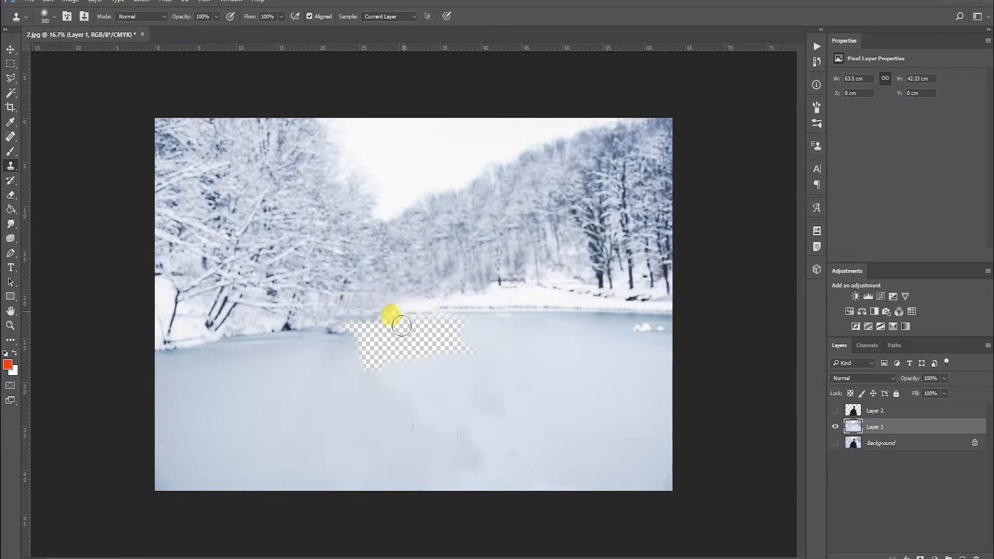
{"action": "left_click_drag", "start_coordinate": [357, 377], "coordinate": [322, 357]}
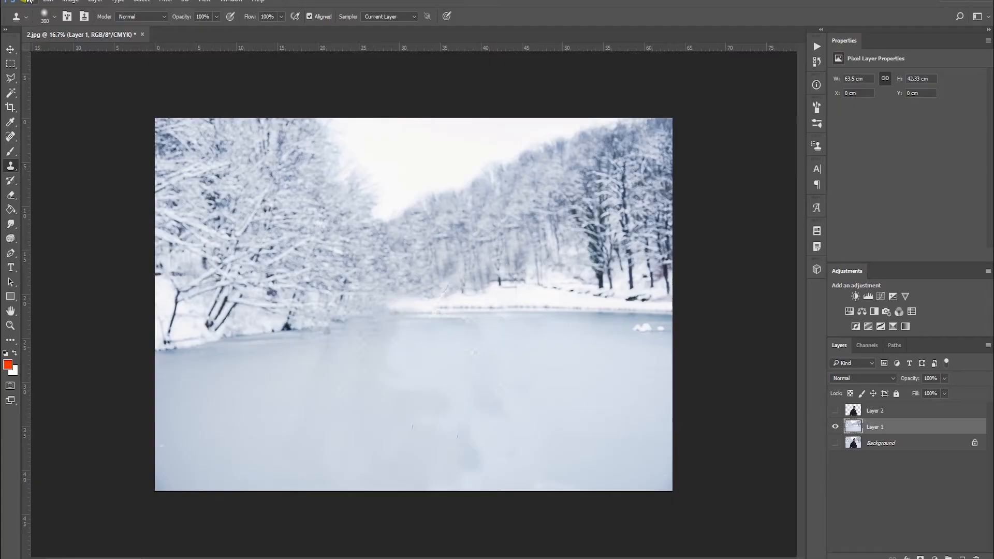
- Save the filled scenery to the Desktop as background.png in PNG format
{"action": "left_click", "coordinate": [29, 1]}
{"action": "left_click", "coordinate": [66, 168]}
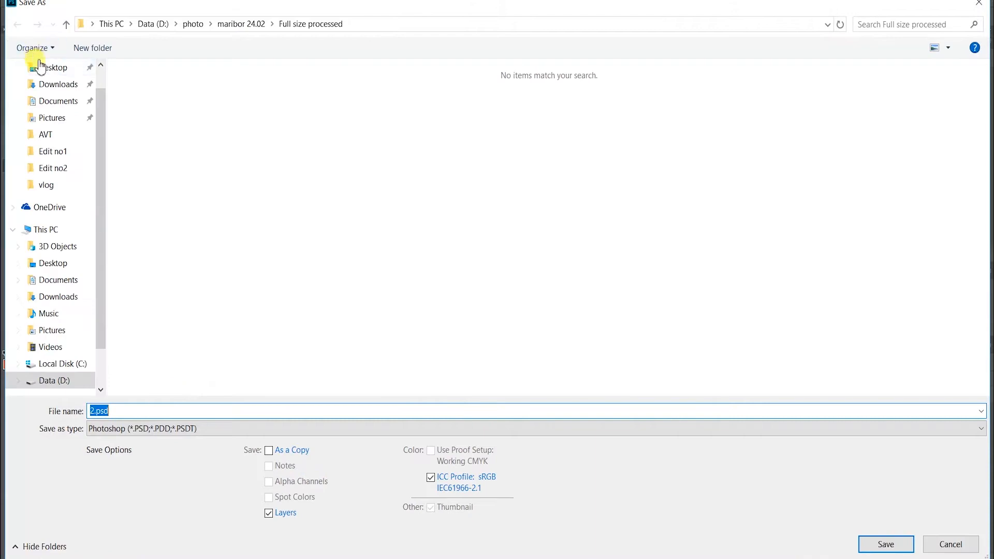
{"action": "left_click", "coordinate": [36, 67]}
{"action": "left_click", "coordinate": [224, 407]}
{"action": "double_click", "coordinate": [164, 417]}
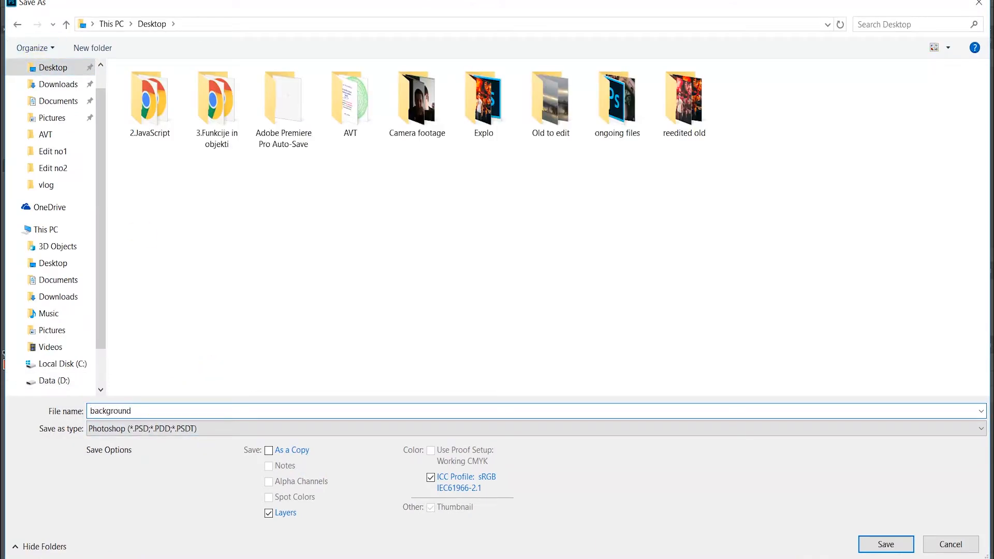
{"action": "left_click", "coordinate": [217, 430]}
{"action": "left_click", "coordinate": [243, 351]}
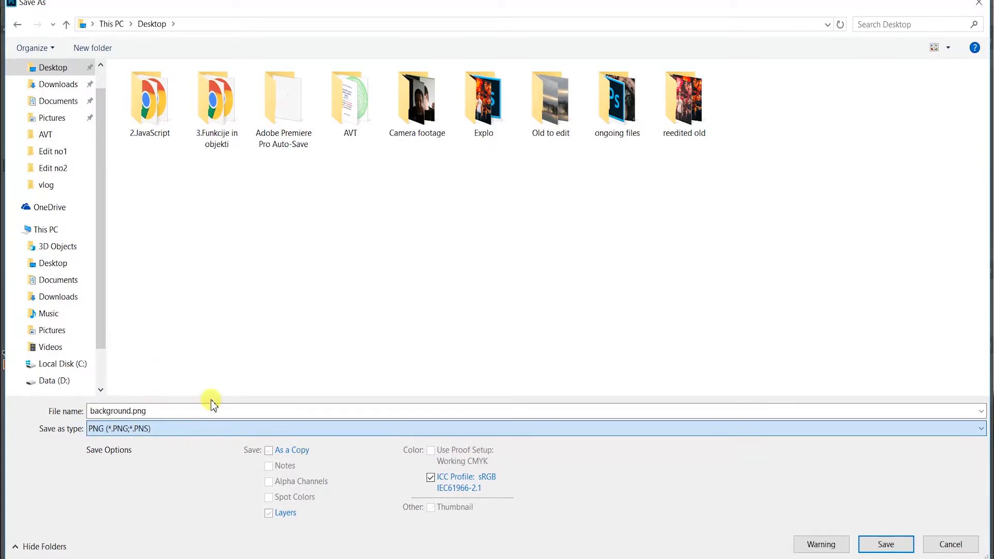
{"action": "left_click", "coordinate": [898, 546]}
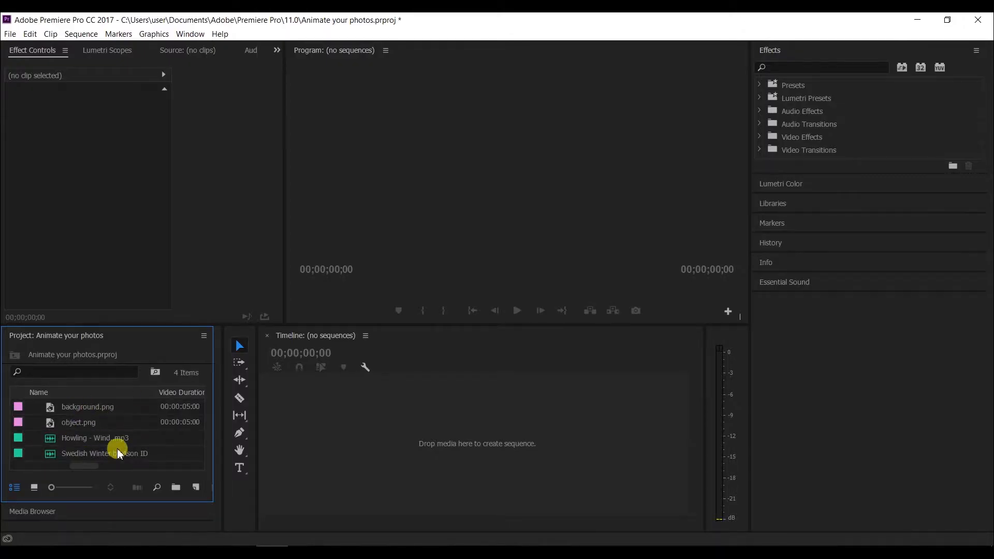
- In Premiere Pro, create a sequence from background.png and place object.png above it on track V2
{"action": "left_click", "coordinate": [74, 426]}
{"action": "left_click_drag", "start_coordinate": [79, 407], "coordinate": [268, 405]}
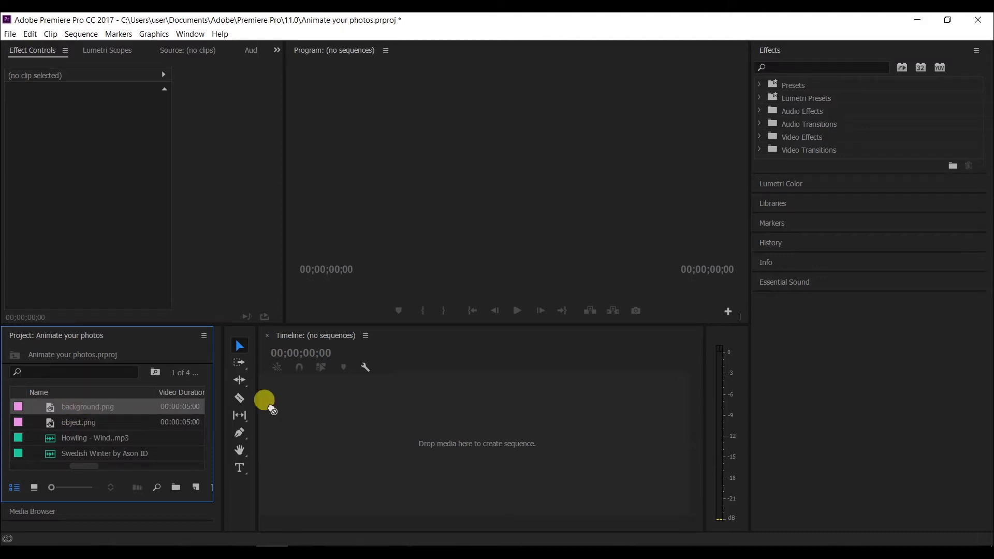
{"action": "left_click_drag", "start_coordinate": [381, 431], "coordinate": [375, 426]}
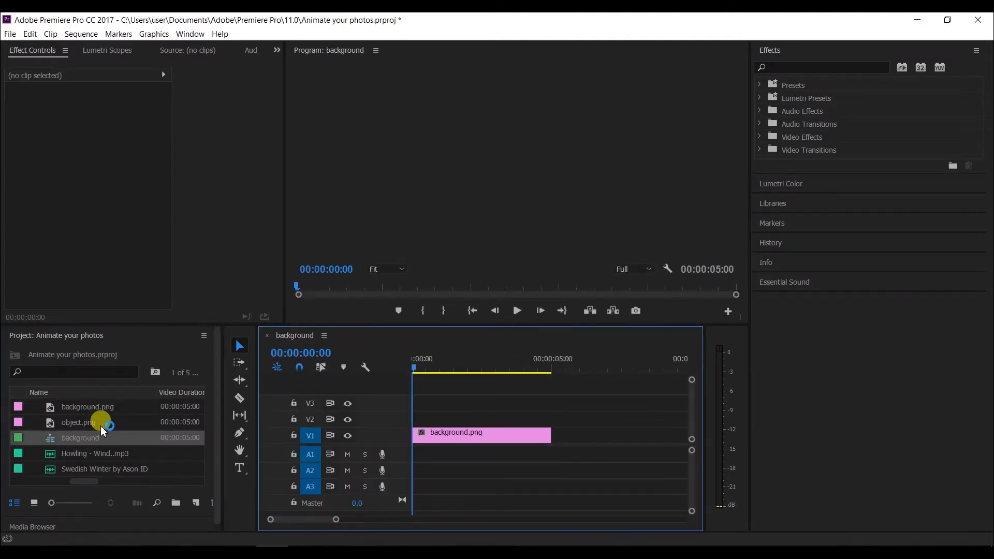
{"action": "left_click_drag", "start_coordinate": [82, 421], "coordinate": [422, 417]}
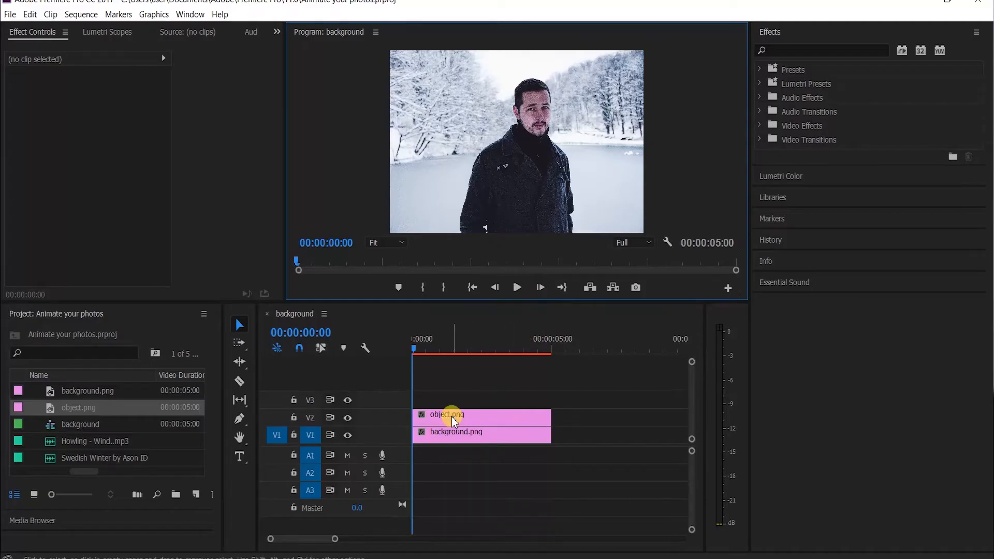
- Turn on Scale animation for the background.png clip at 00:00:00:00 and set the starting Scale to 125
{"action": "left_click", "coordinate": [452, 420]}
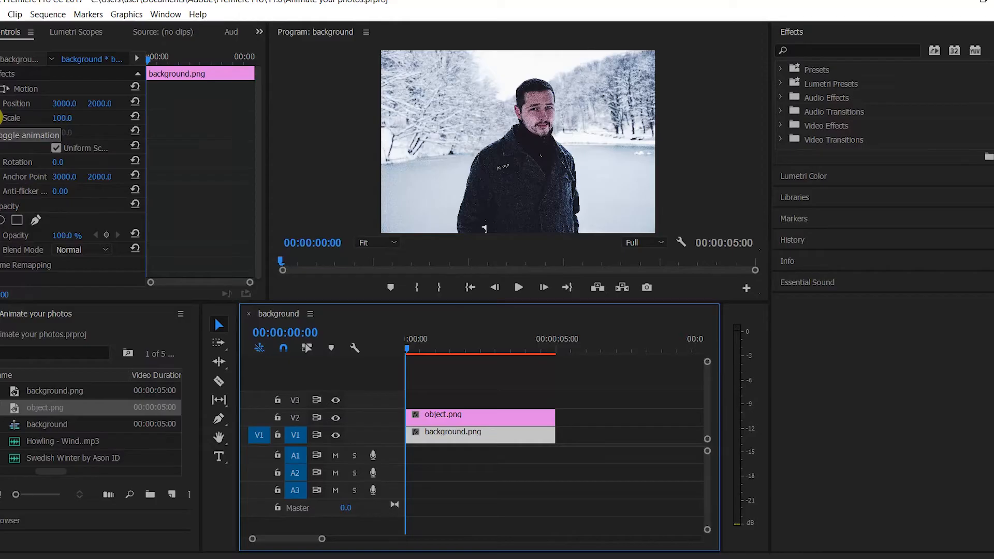
{"action": "left_click", "coordinate": [2, 118]}
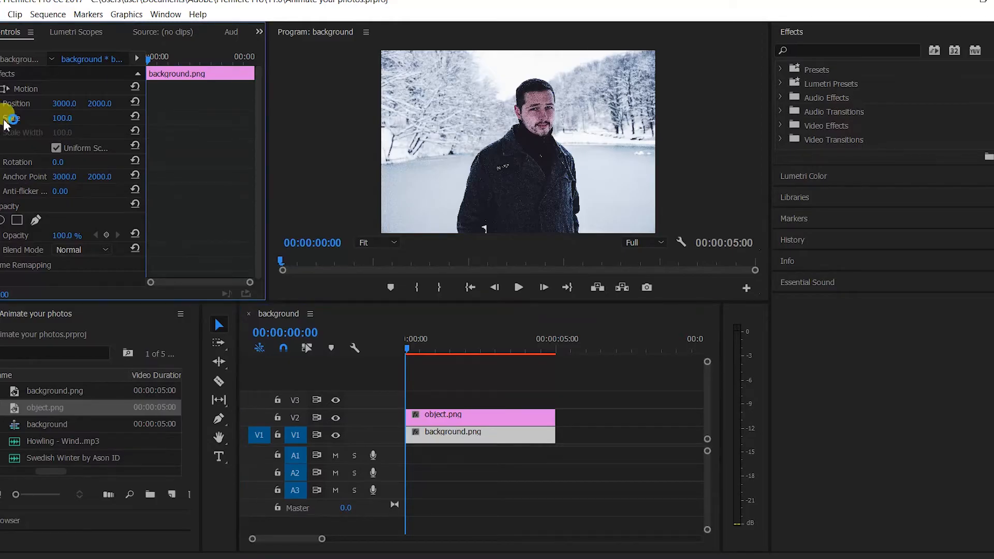
{"action": "left_click", "coordinate": [67, 119]}
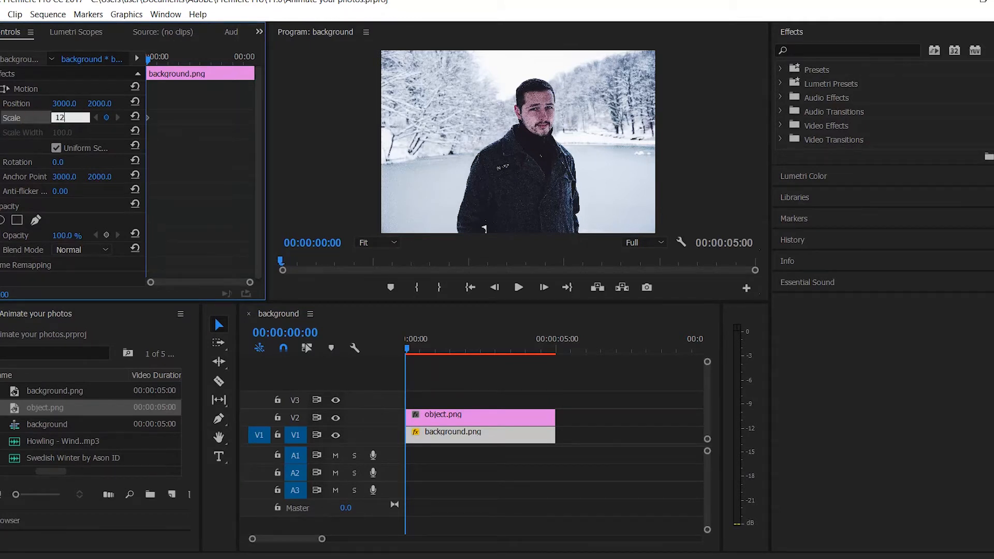
{"action": "left_click", "coordinate": [71, 119]}
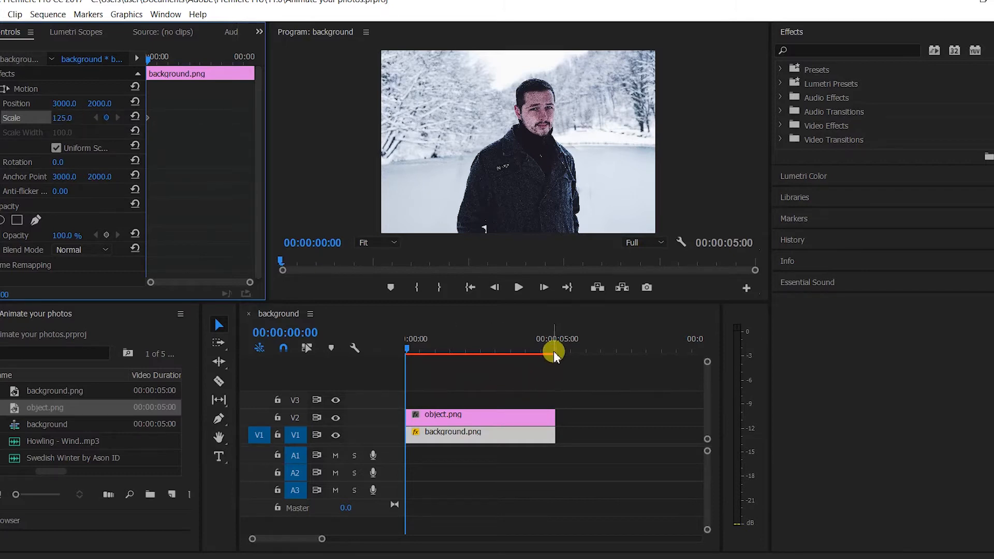
- Animate the object.png clip's Scale from 100 at the start to 125 at 00:00:04:23
{"action": "left_click", "coordinate": [413, 414]}
{"action": "left_click", "coordinate": [11, 121]}
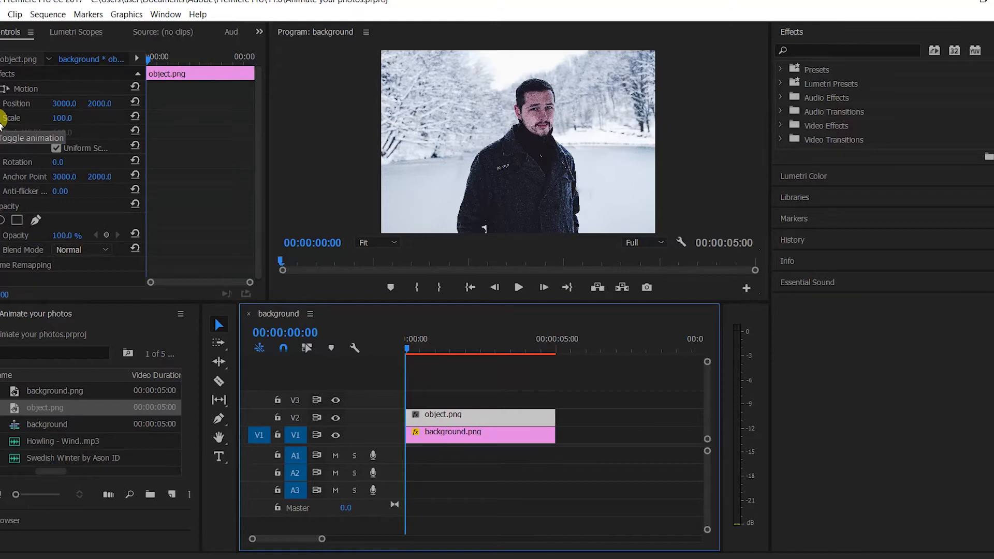
{"action": "left_click", "coordinate": [1, 123]}
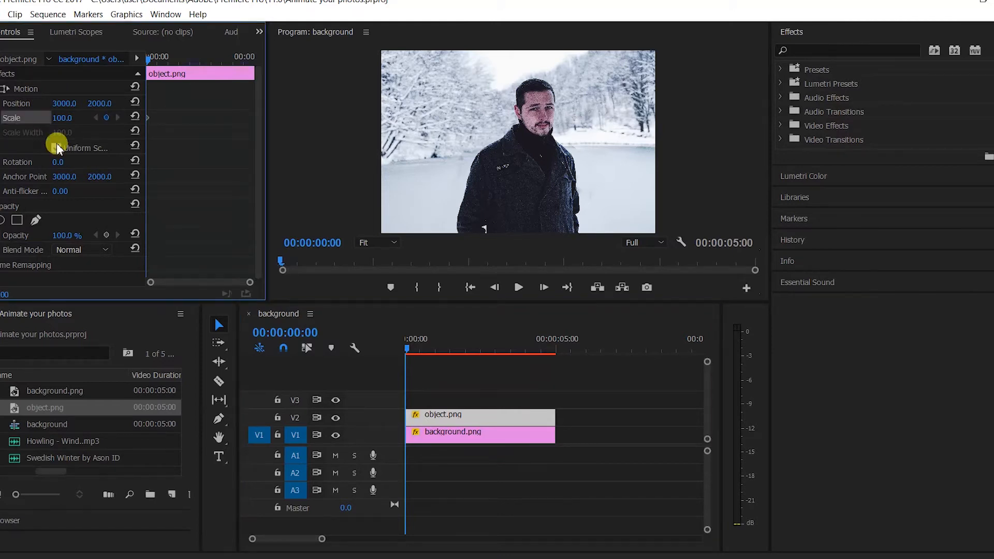
{"action": "left_click_drag", "start_coordinate": [406, 352], "coordinate": [554, 352]}
{"action": "left_click", "coordinate": [69, 117]}
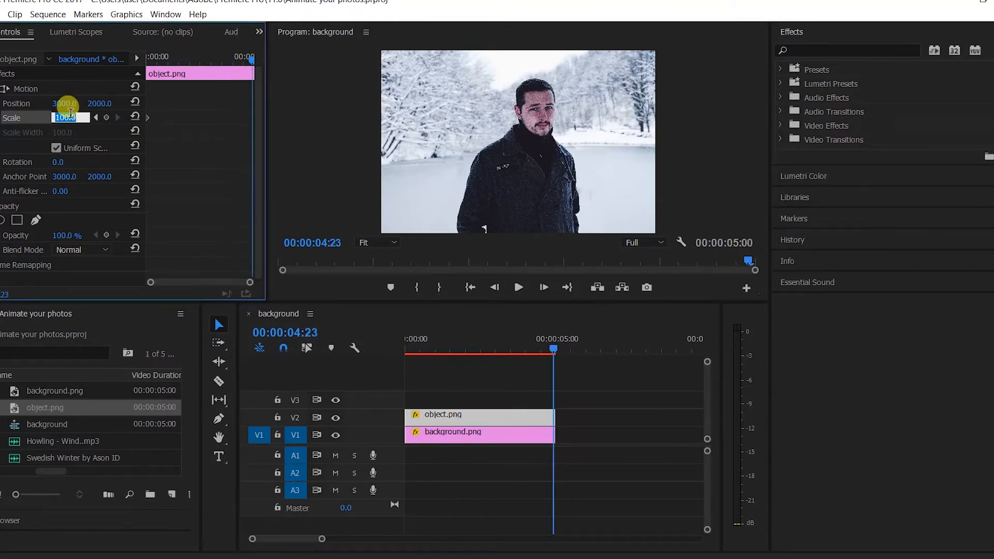
{"action": "type", "text": "125"}
{"action": "key", "text": "Return"}
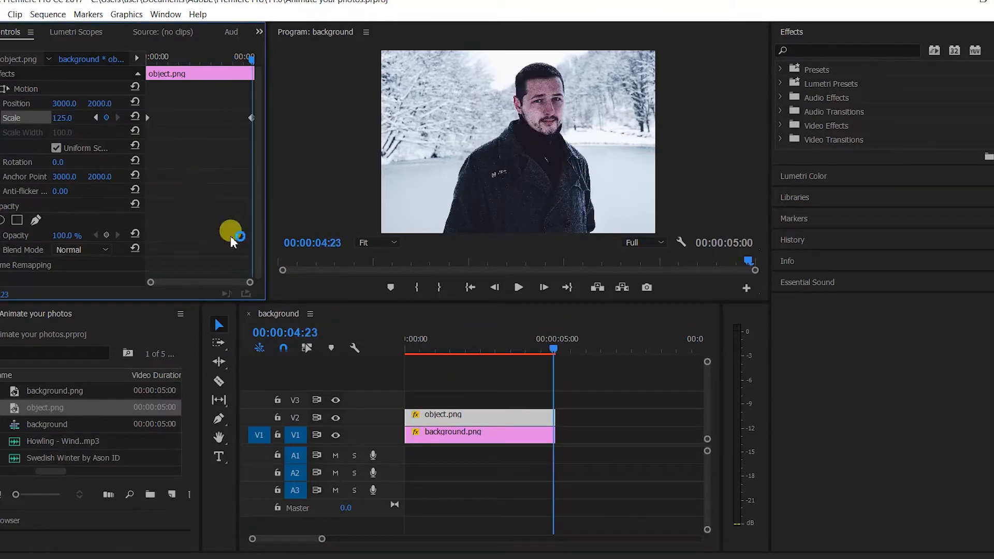
- Select the background.png clip on track V1
{"action": "left_click", "coordinate": [543, 435]}
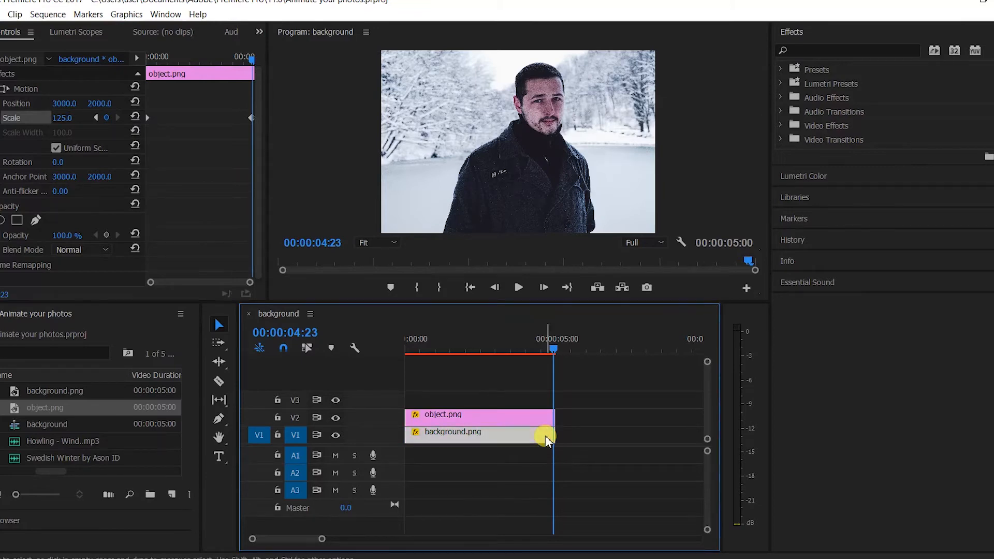